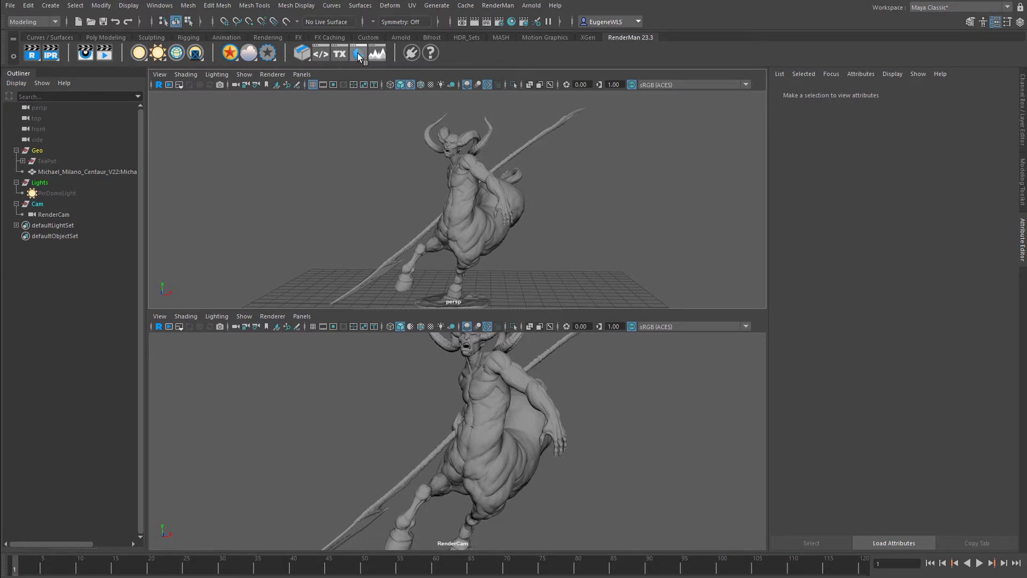
click(357, 53)
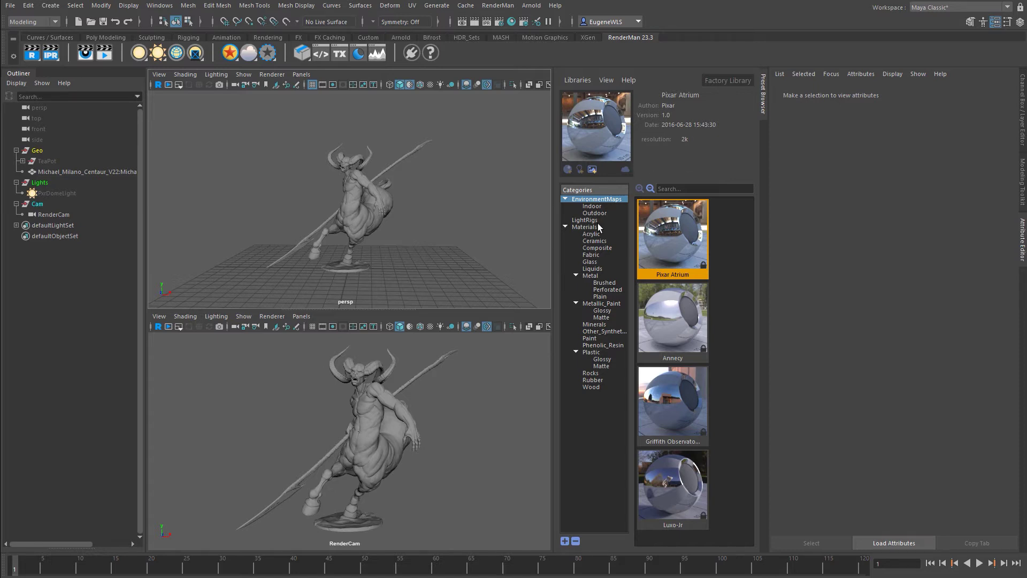
click(565, 227)
click(565, 199)
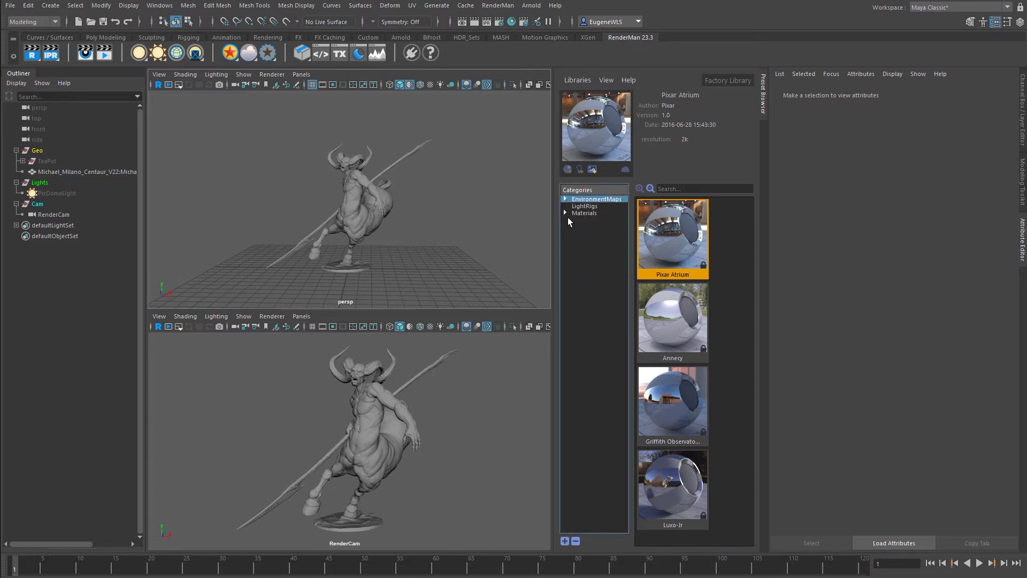
click(609, 206)
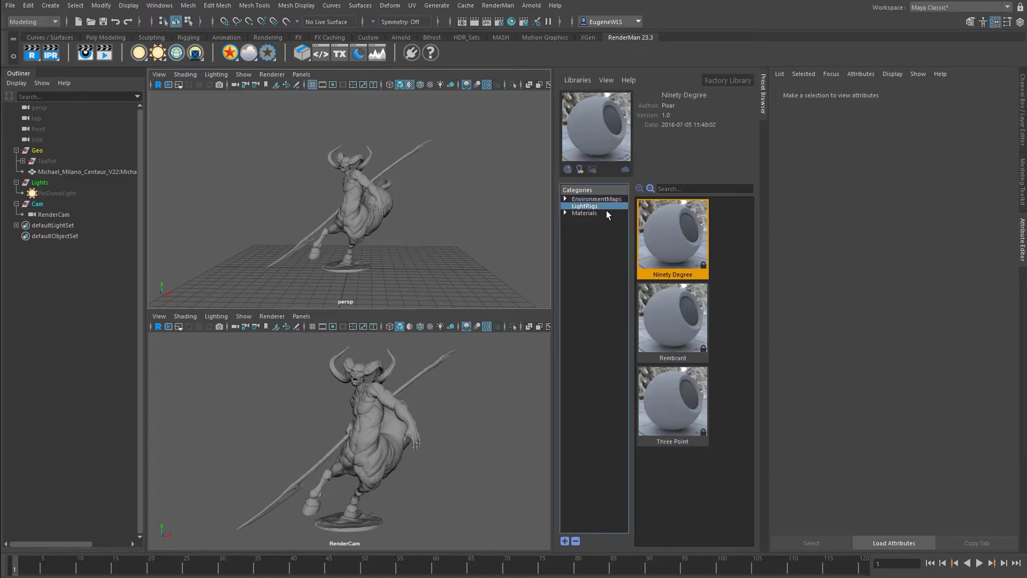
click(593, 214)
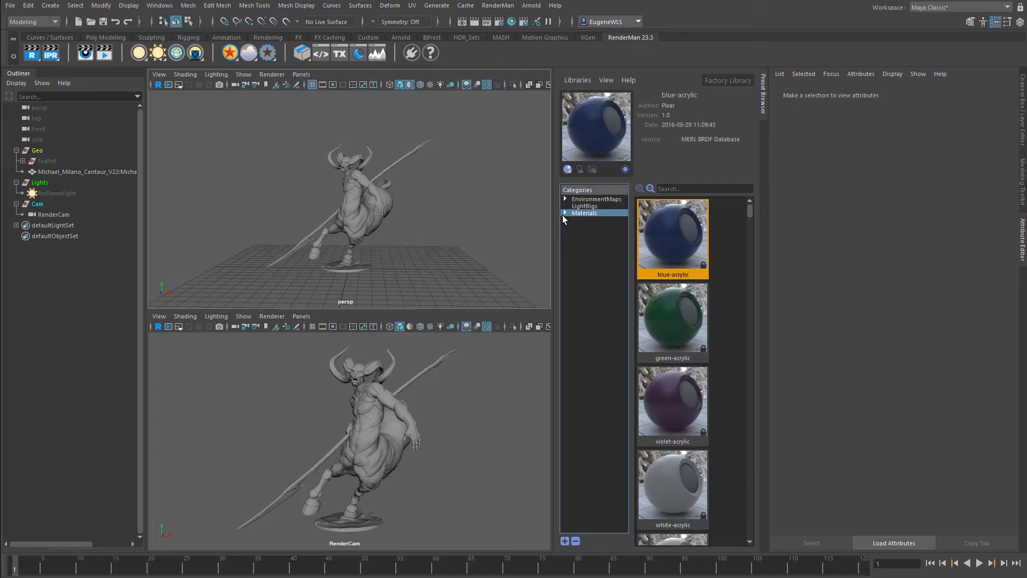
click(565, 213)
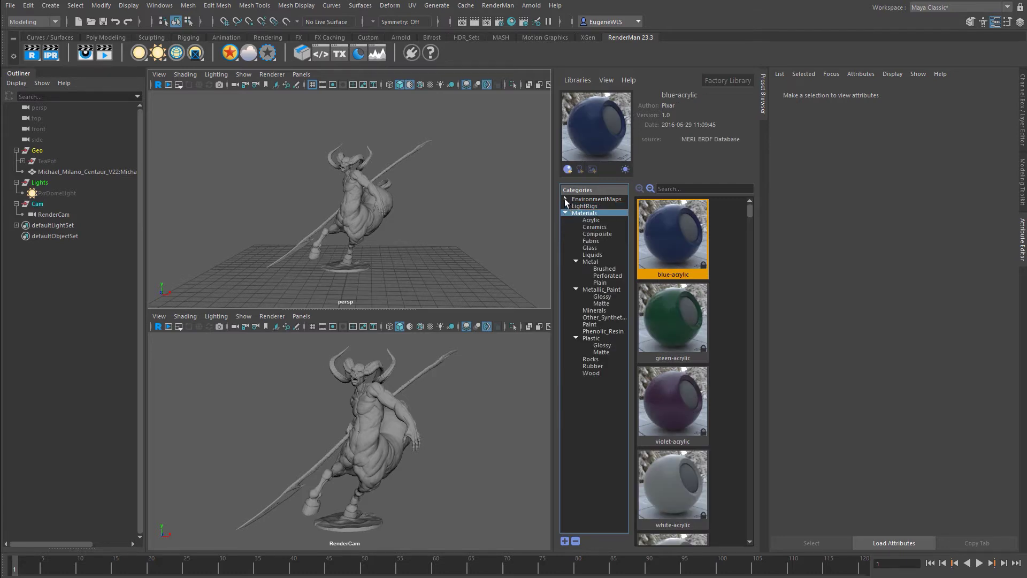
click(565, 199)
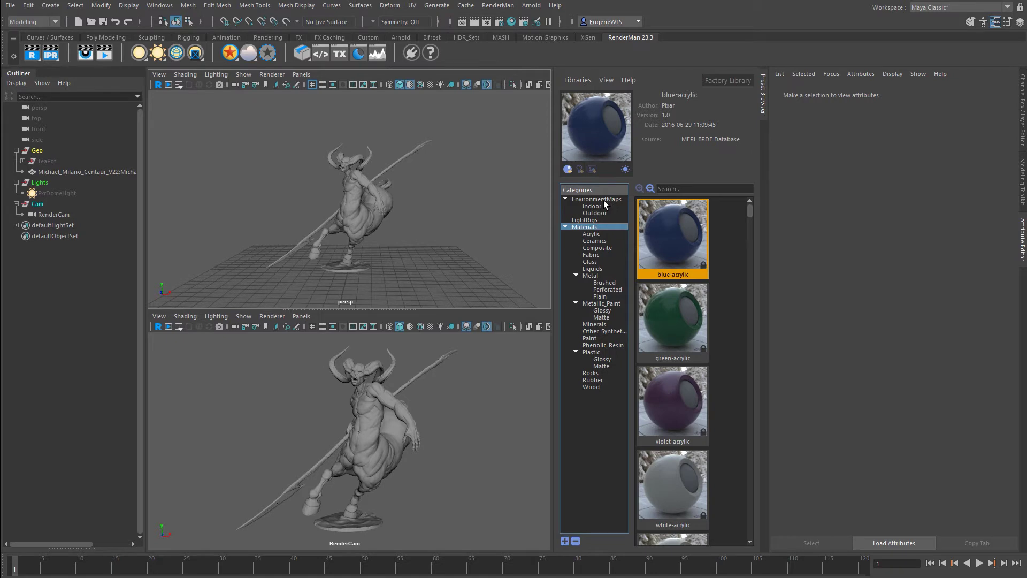
click(599, 200)
click(598, 207)
click(625, 220)
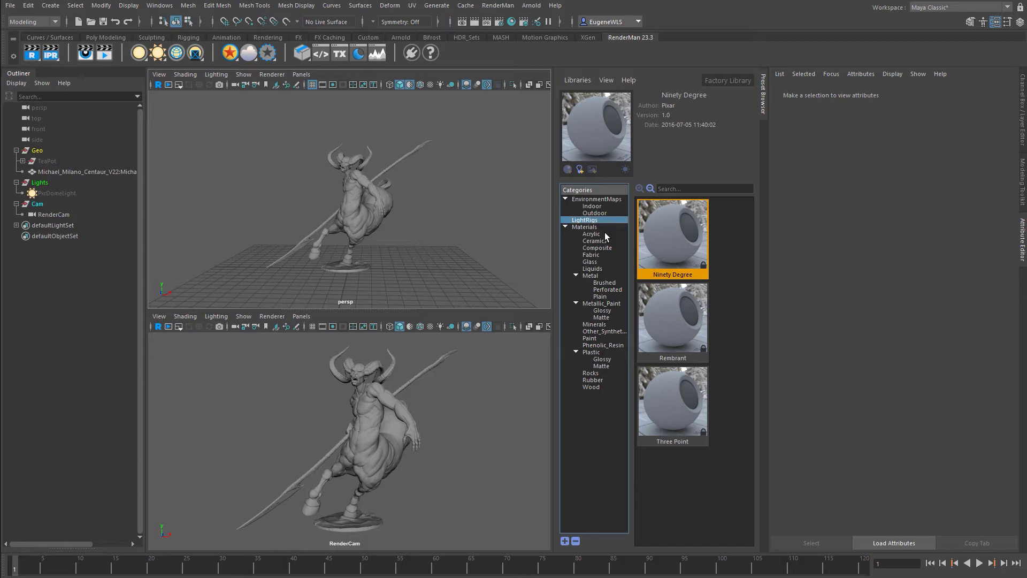
click(606, 234)
click(590, 276)
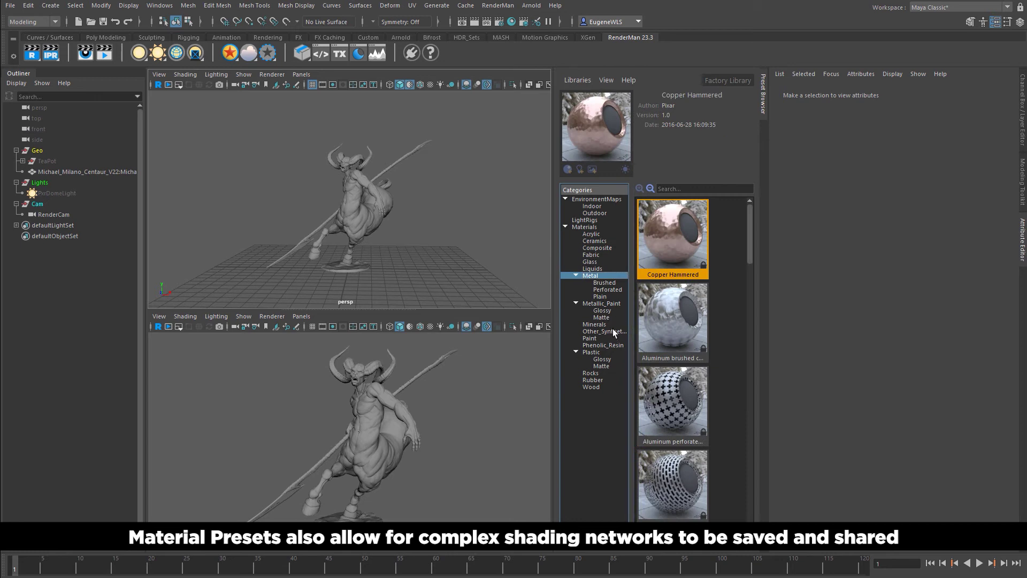
click(594, 324)
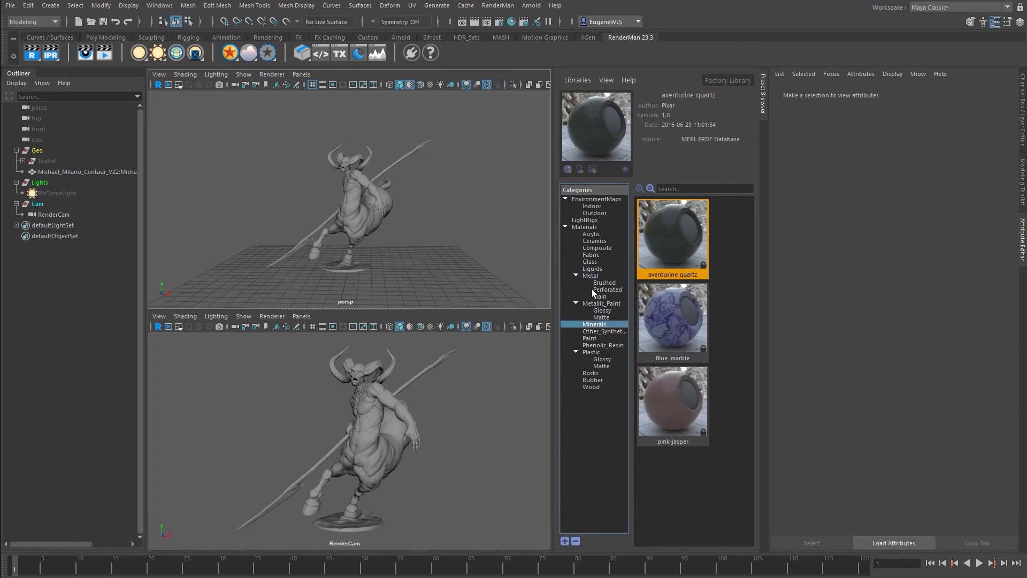
With PxrDomeLight selected, list the Outdoor environment maps and open Luxo-Jr's import options.
click(606, 199)
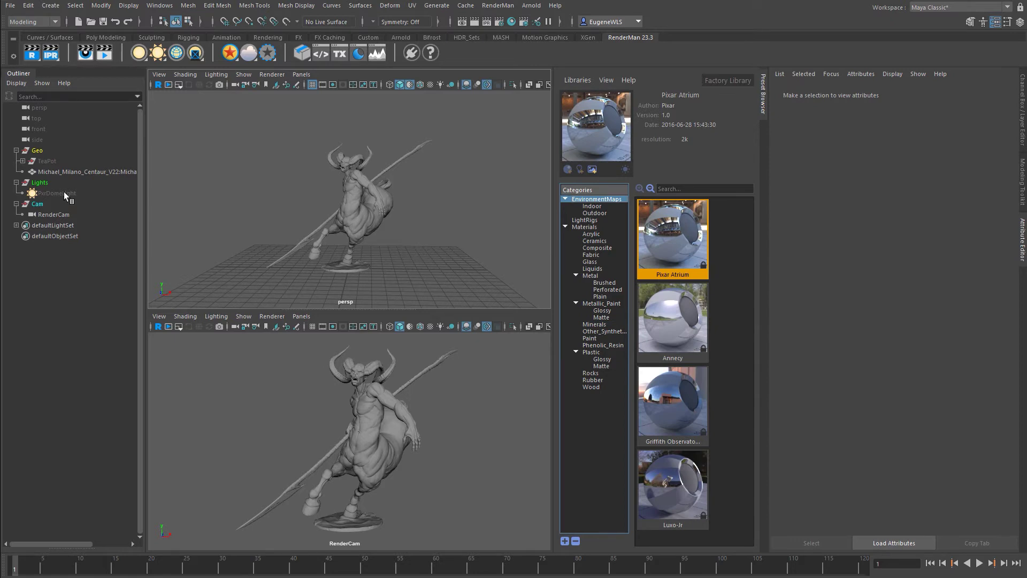
click(64, 194)
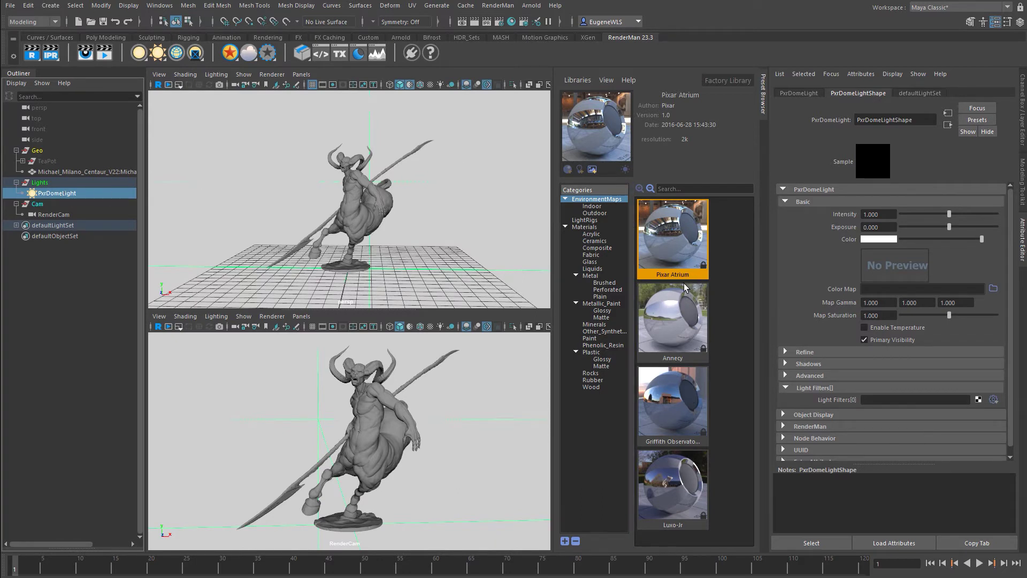
click(600, 207)
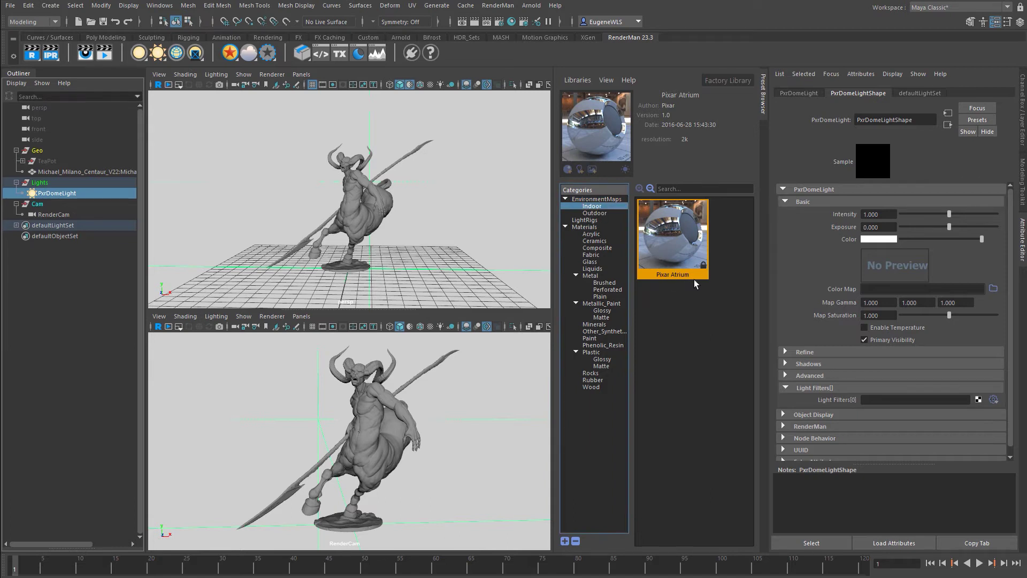
click(599, 213)
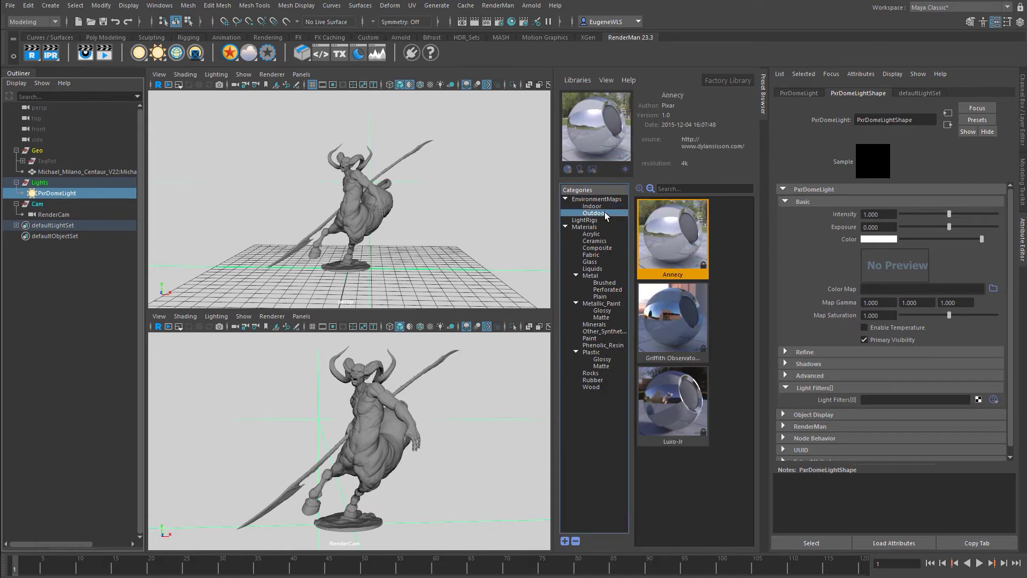
right_click(673, 416)
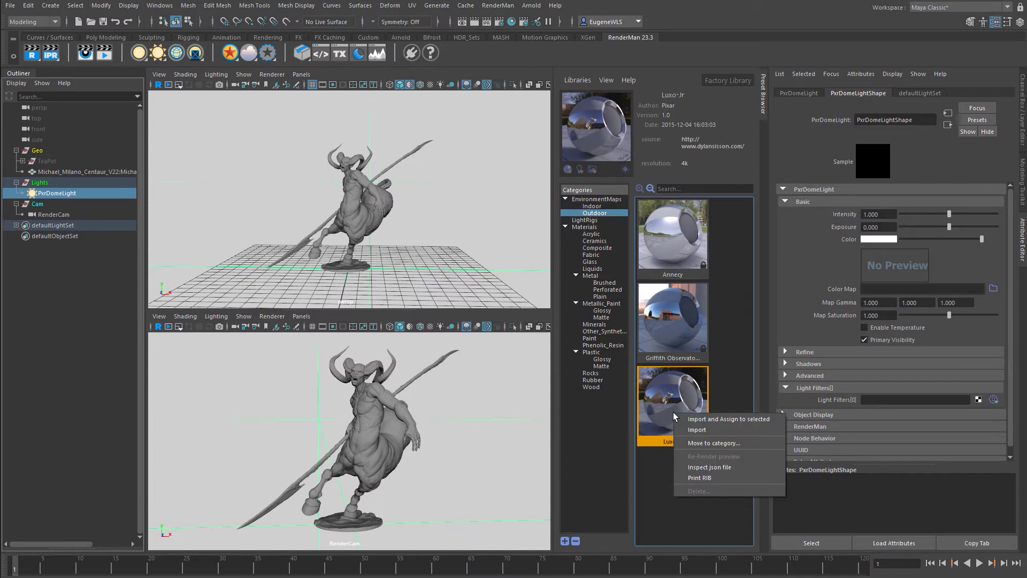
Assign the Luxo-Jr HDRI to the dome light, start IPR in RenderCam, and rotate the dome.
click(714, 419)
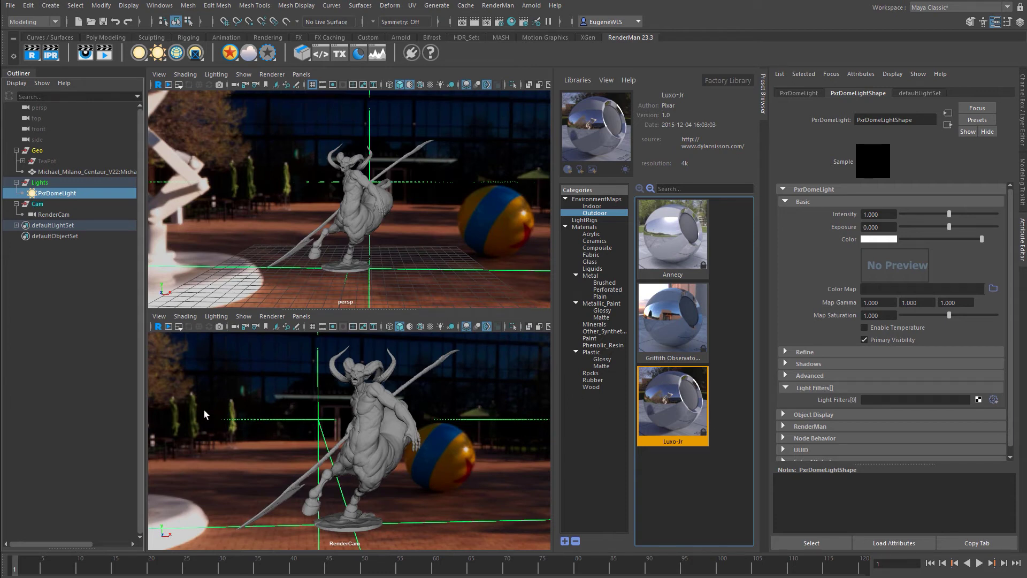
click(158, 326)
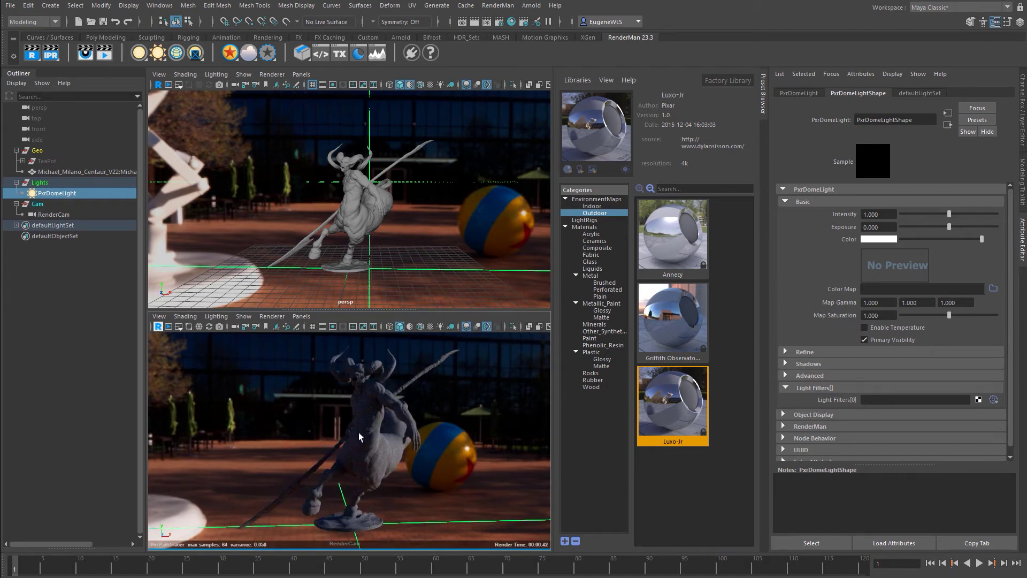
key(e)
mouse_move(374, 284)
mouse_down()
mouse_move(313, 285)
mouse_move(356, 285)
mouse_up()
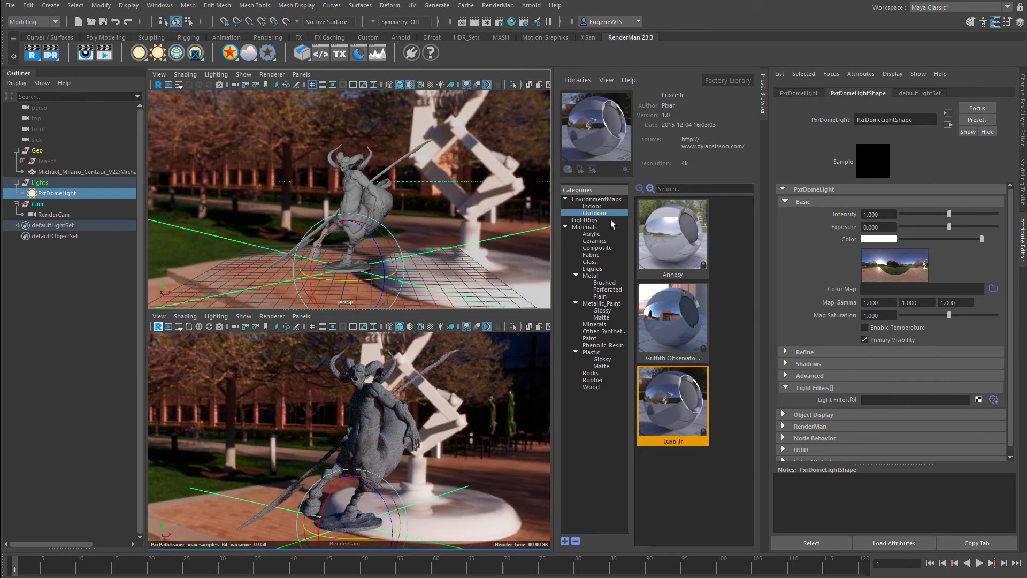
Swap the dome light's map for the Pixar Atrium indoor HDRI and rotate it around the centaur.
click(591, 206)
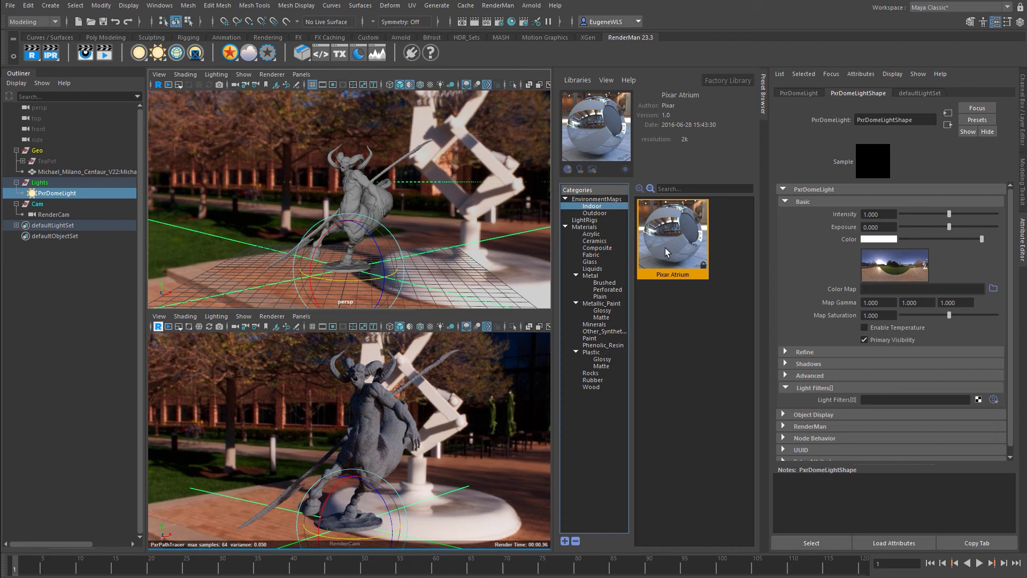
right_click(665, 248)
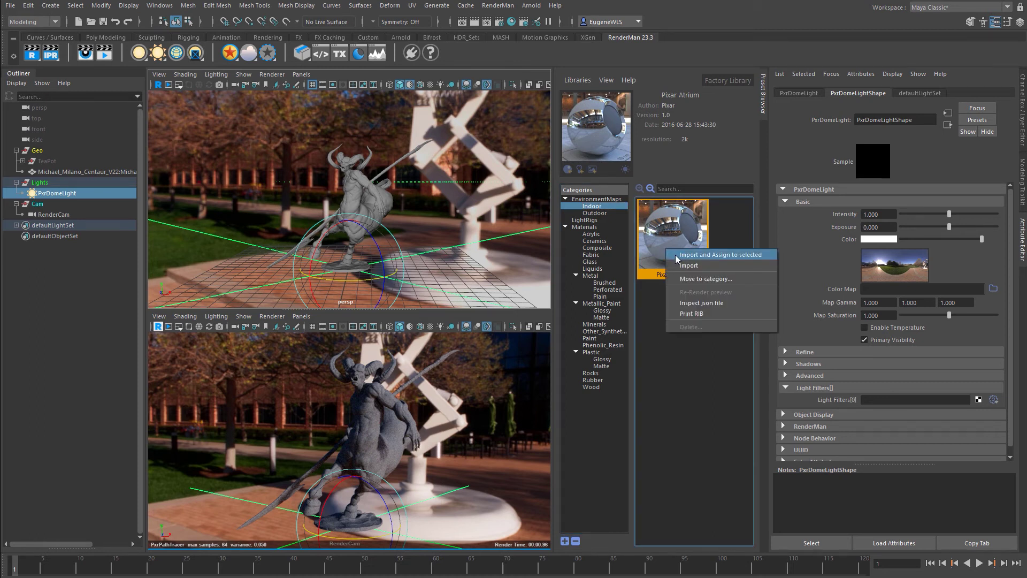
click(700, 256)
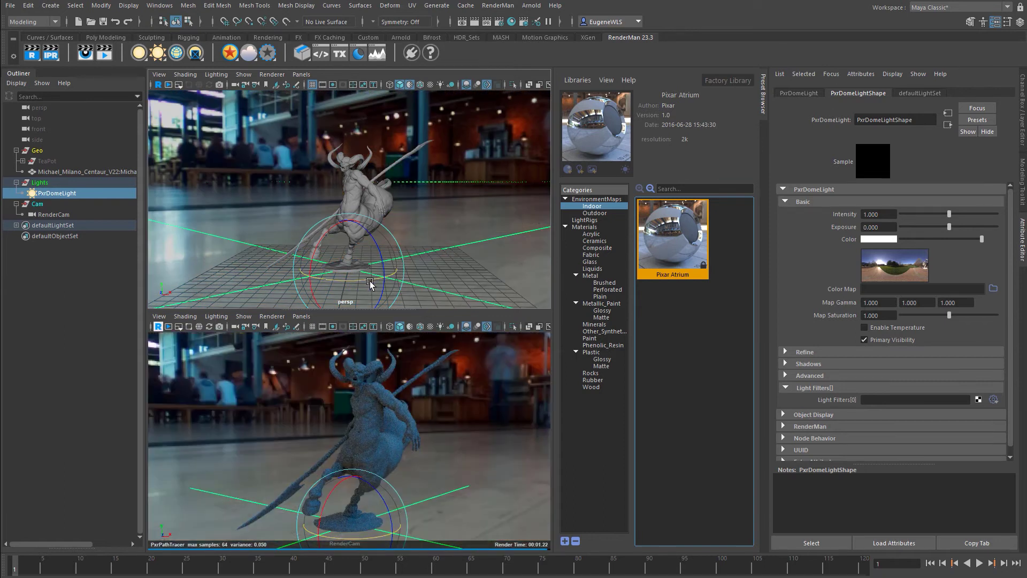
drag(357, 279, 353, 281)
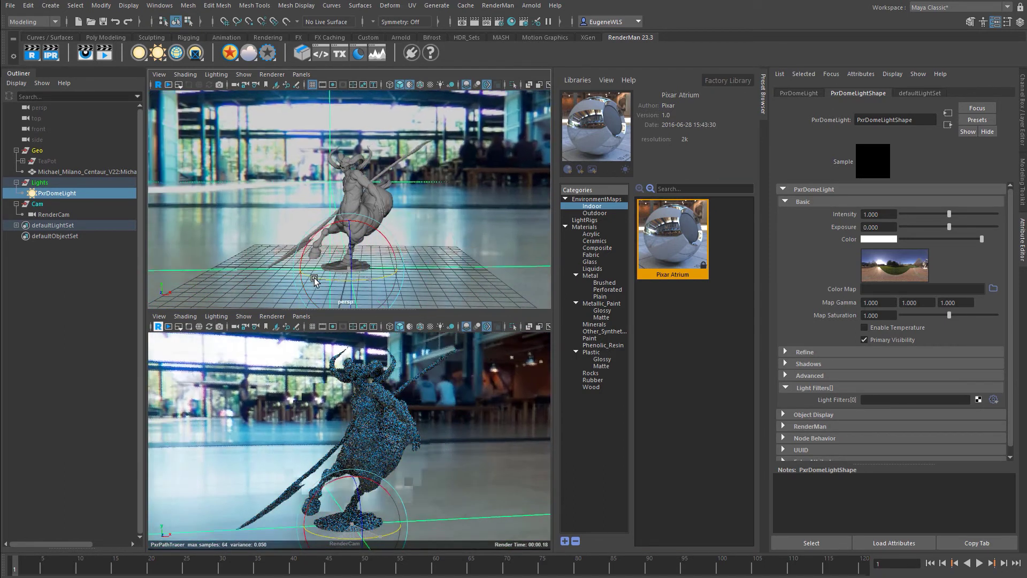
Hide PxrDomeLight and import the Three Point light rig, then orbit out to see its disk lights.
click(585, 220)
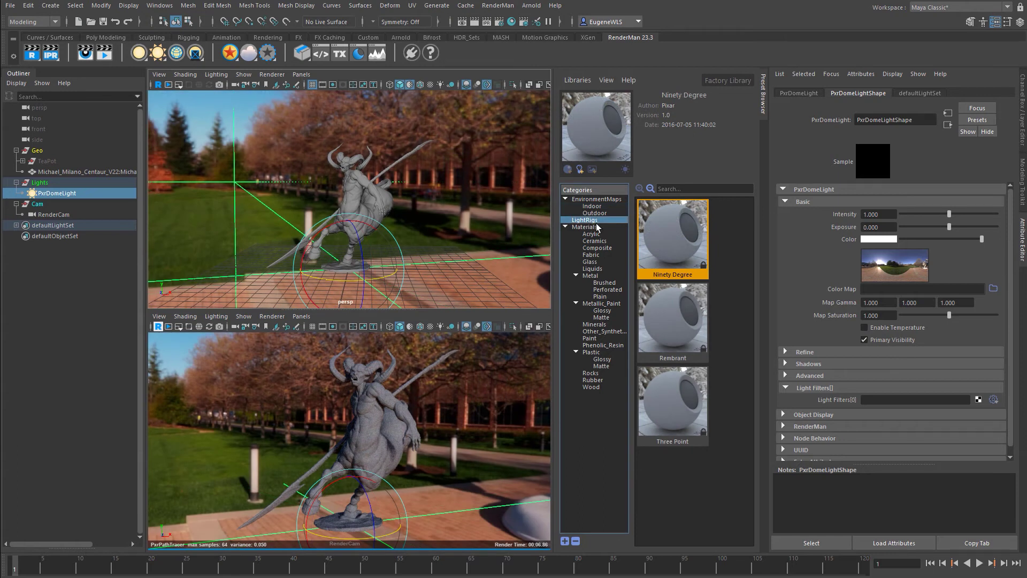
click(76, 193)
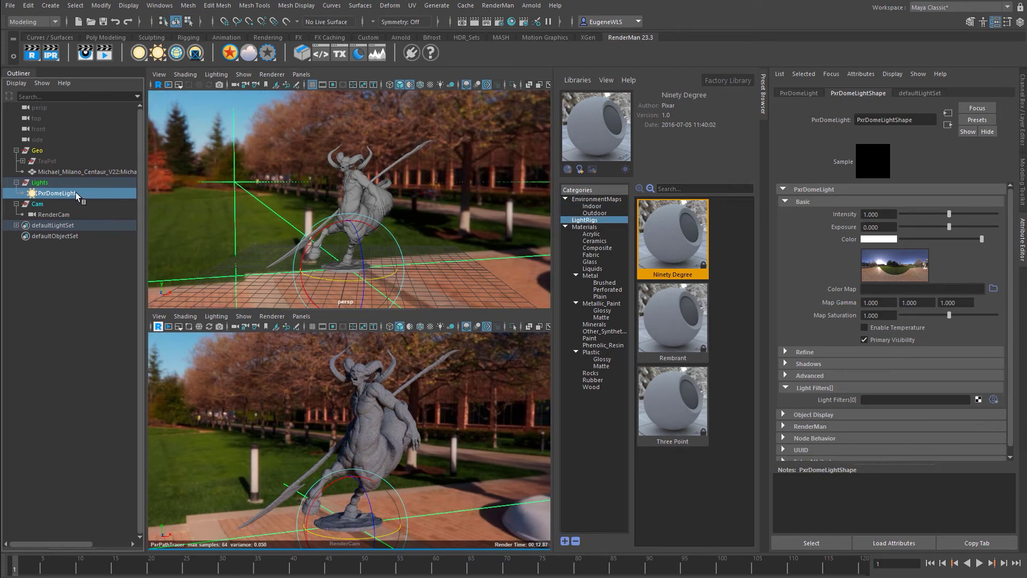
key(ctrl+h)
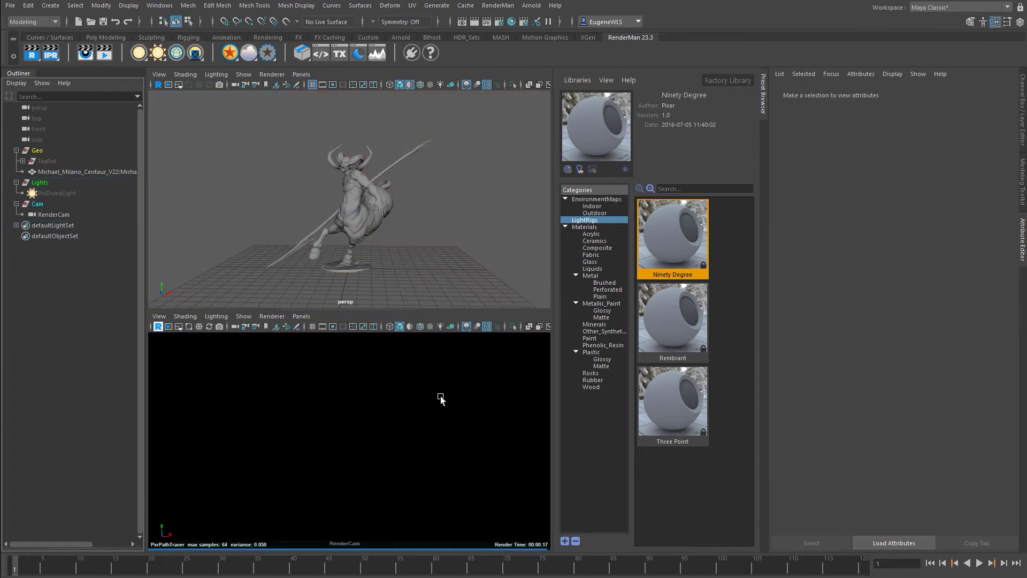
click(679, 412)
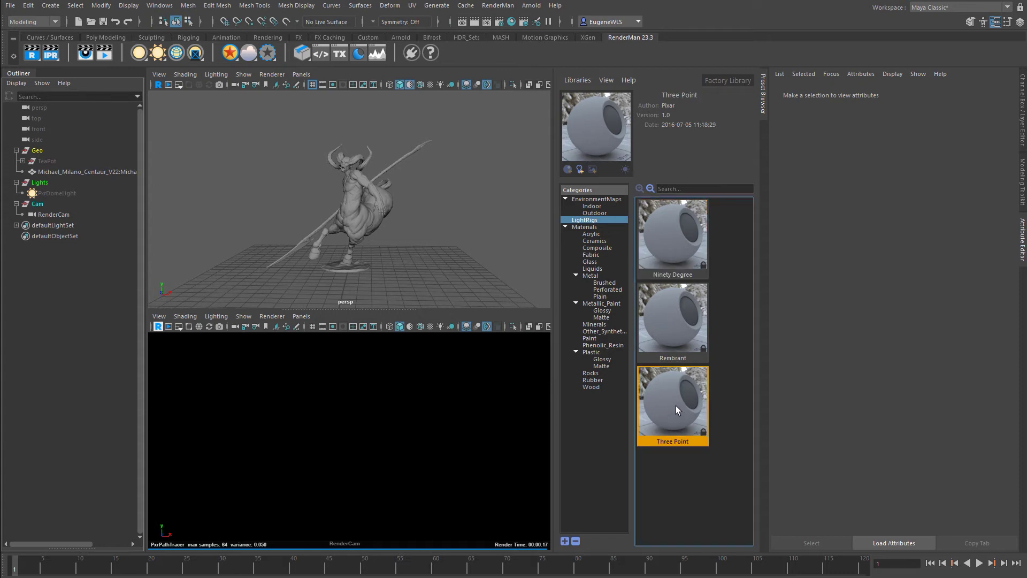
right_click(677, 410)
click(686, 414)
alt+drag(428, 236, 409, 241)
scroll(331, 222, down, 8)
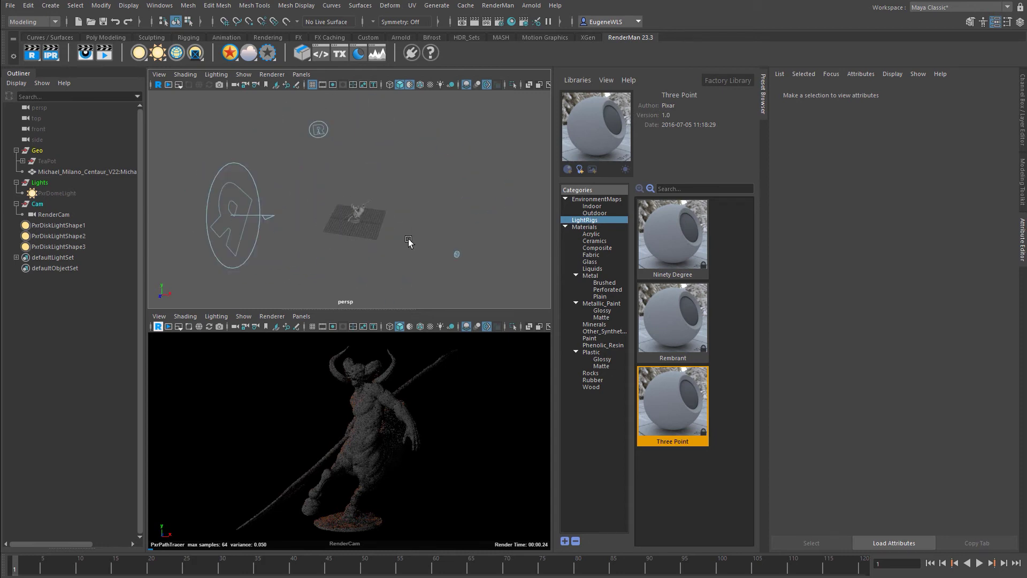
Delete the Three Point rig's three disk lights.
click(84, 229)
shift+click(90, 250)
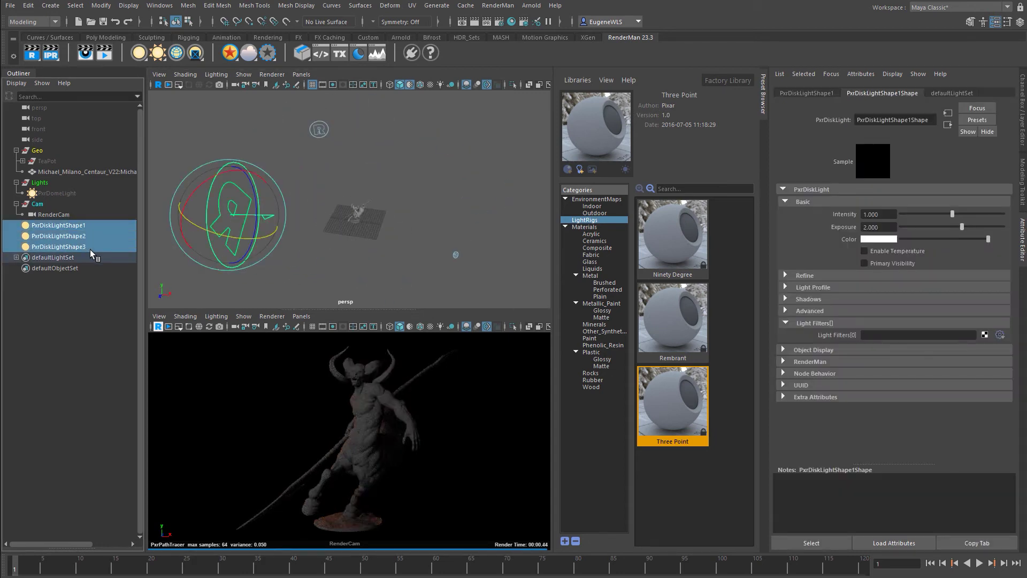
key(Delete)
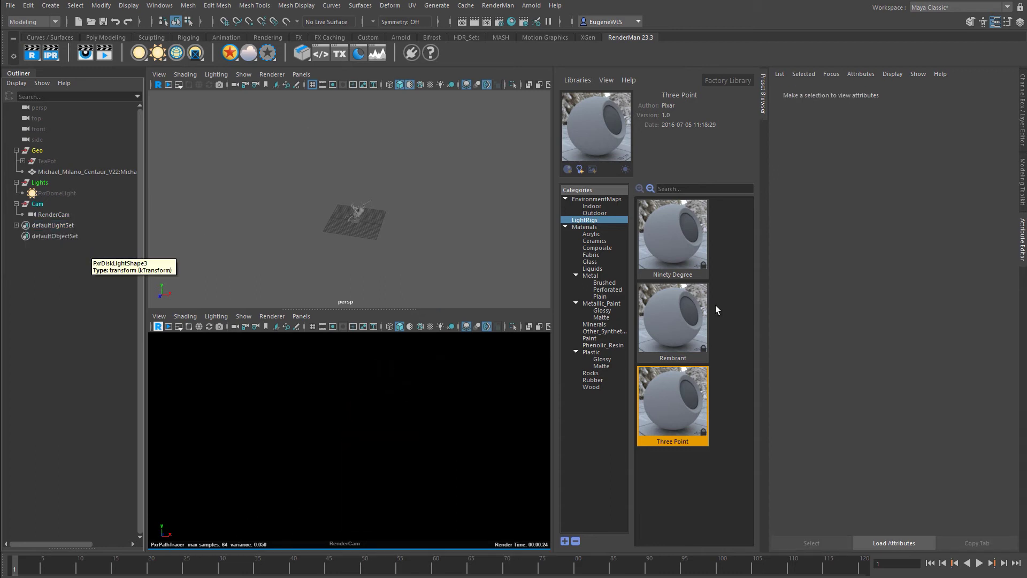
Drag the Rembrant light rig into the persp view and frame the centaur closer.
right_click(656, 305)
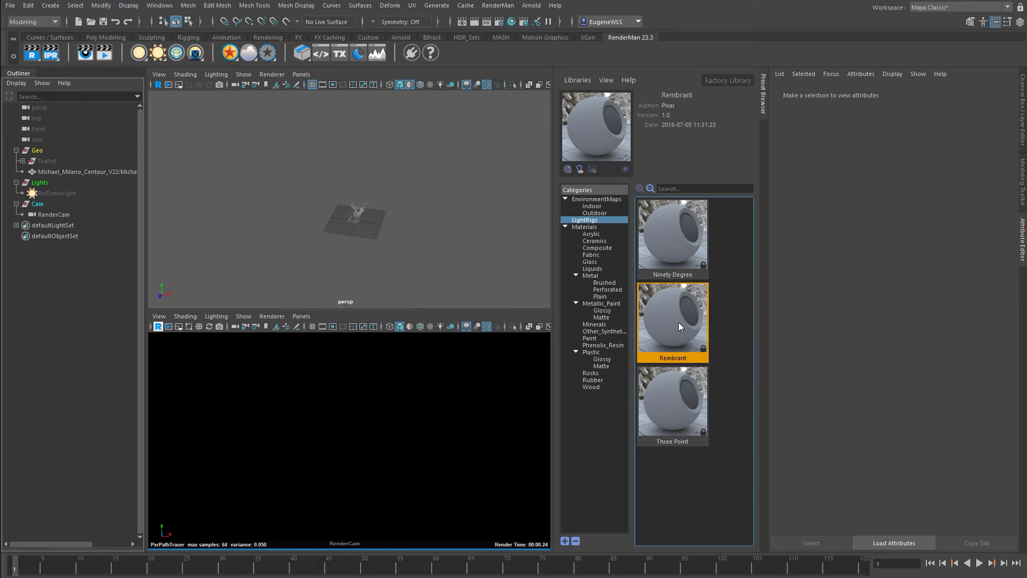
drag(680, 326, 466, 208)
alt+right_drag(360, 214, 396, 233)
alt+drag(396, 233, 410, 233)
alt+right_drag(410, 234, 519, 232)
alt+drag(456, 251, 431, 230)
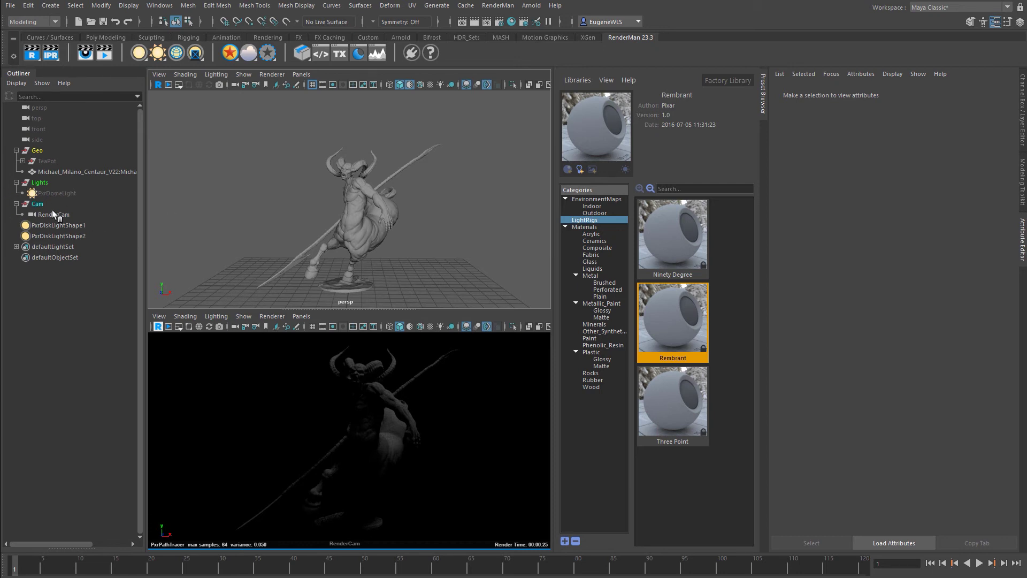
Delete PxrDiskLightShape1 and 2, reselect PxrDomeLight, and switch the Preset Browser to Materials.
drag(61, 225, 66, 236)
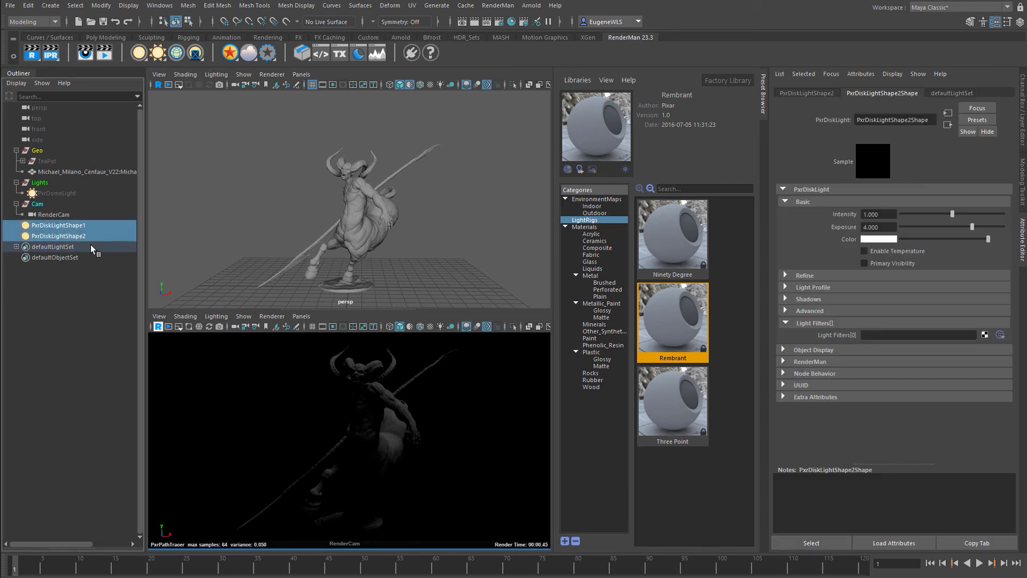
key(Delete)
click(61, 192)
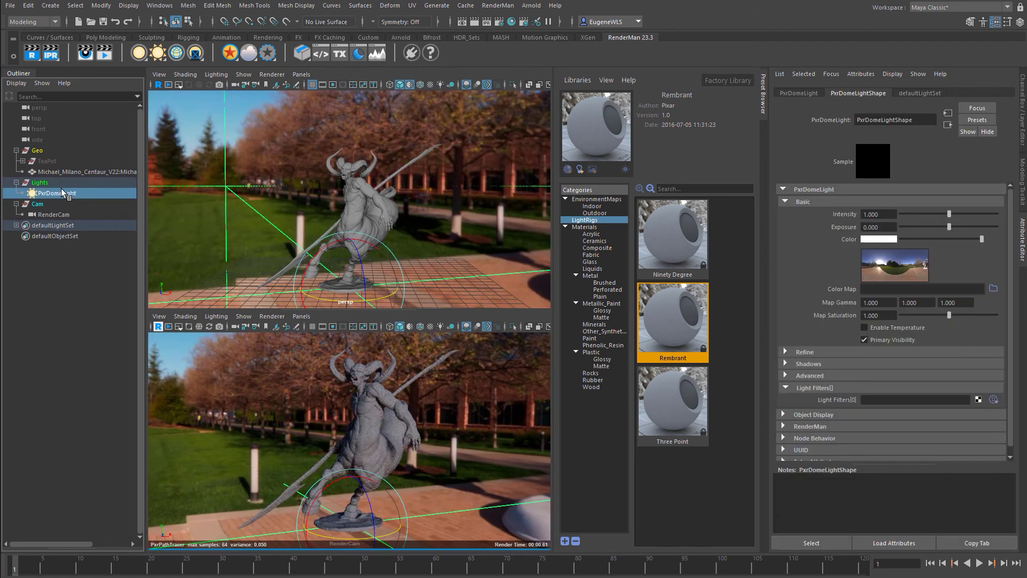
click(587, 226)
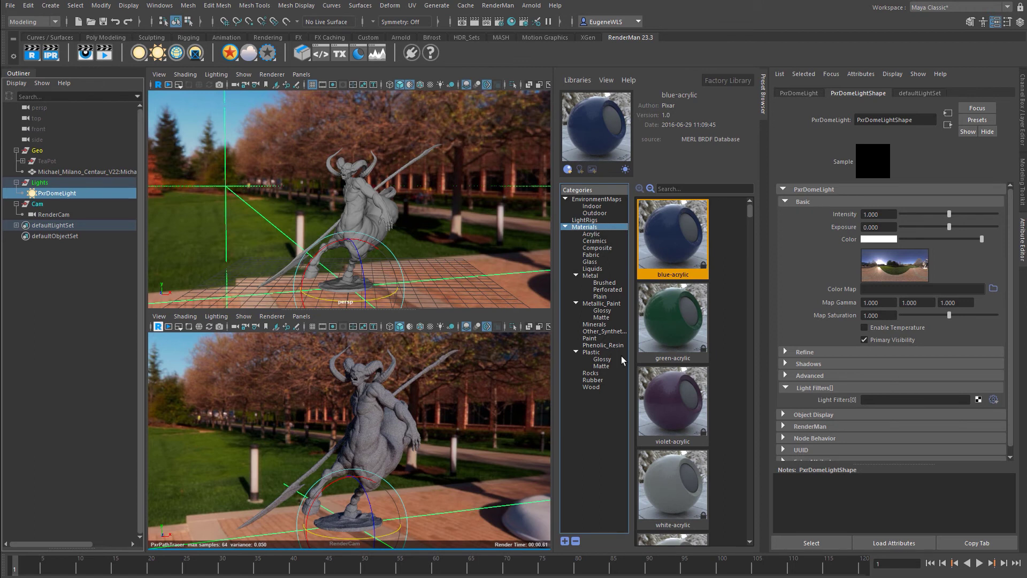
Assign the green-acrylic preset material to the centaur mesh.
click(110, 172)
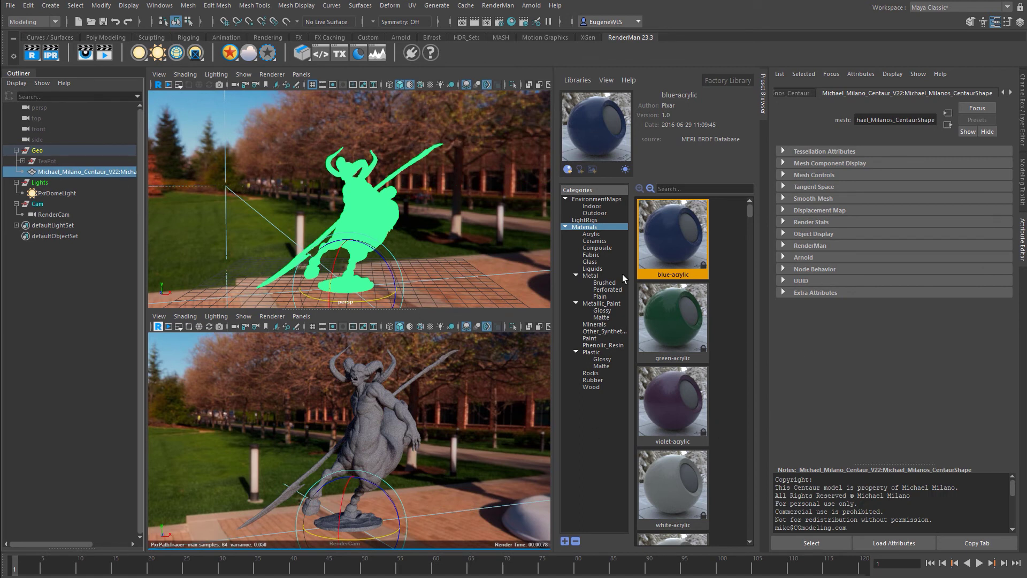
right_click(675, 319)
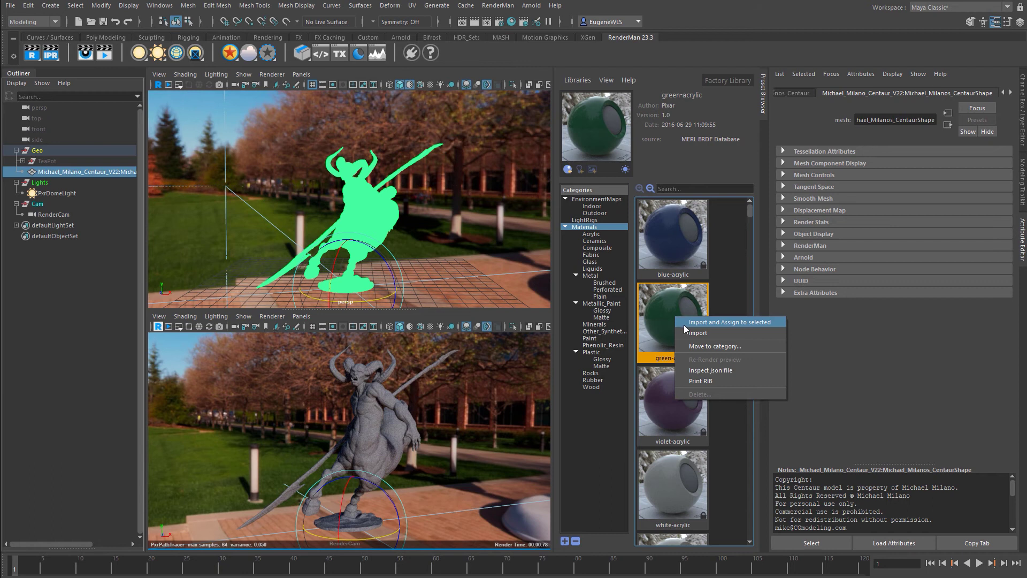
click(726, 322)
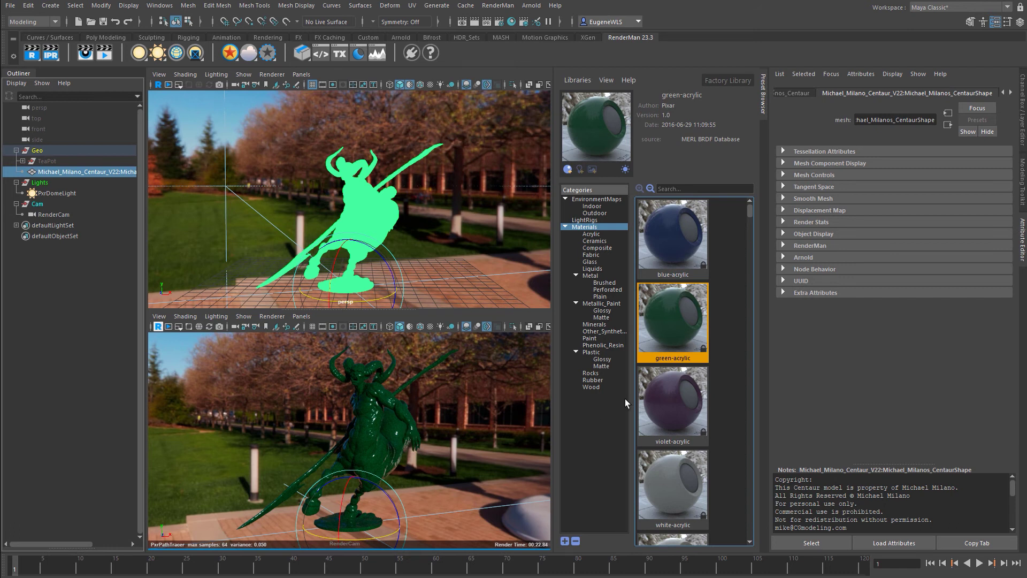
Replace it with the Metallic_Paint preset blue-metallic-paint2.
key(Down)
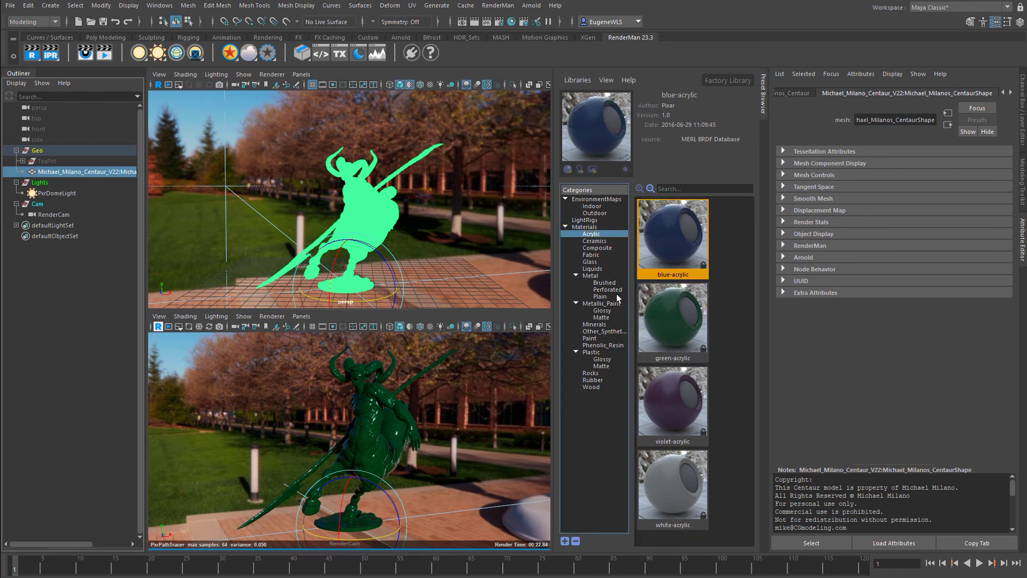
click(608, 305)
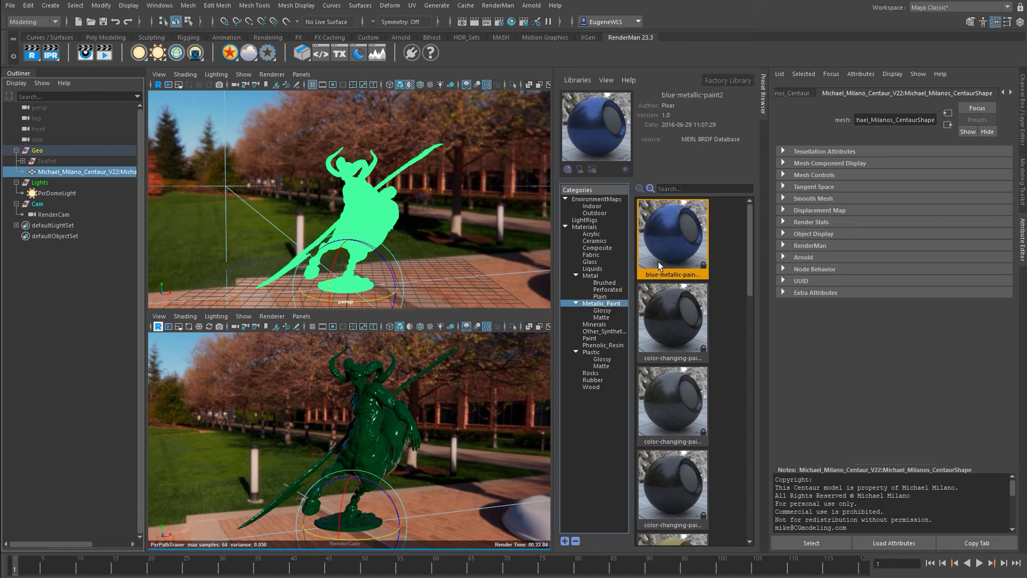
right_click(669, 236)
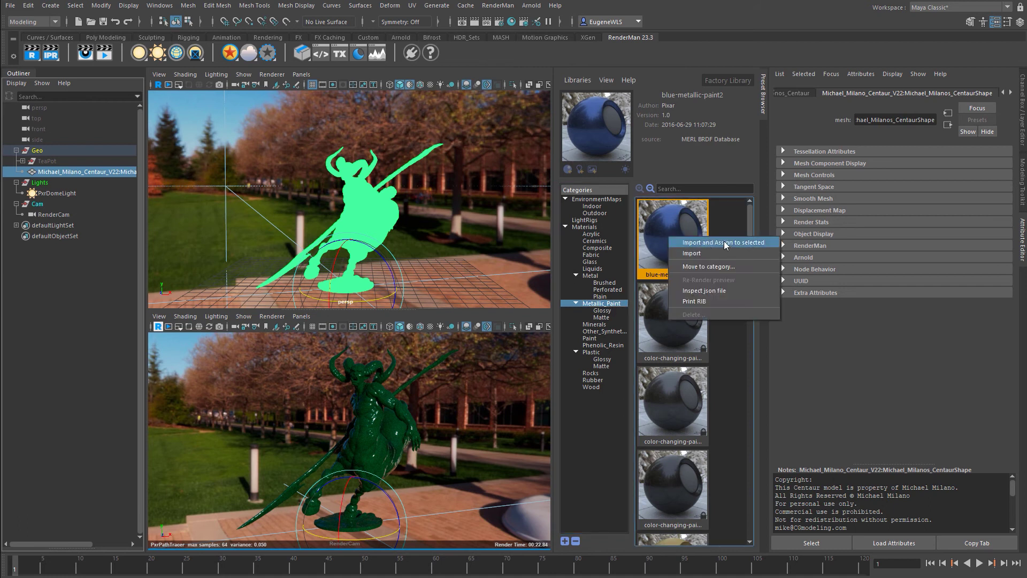
click(725, 243)
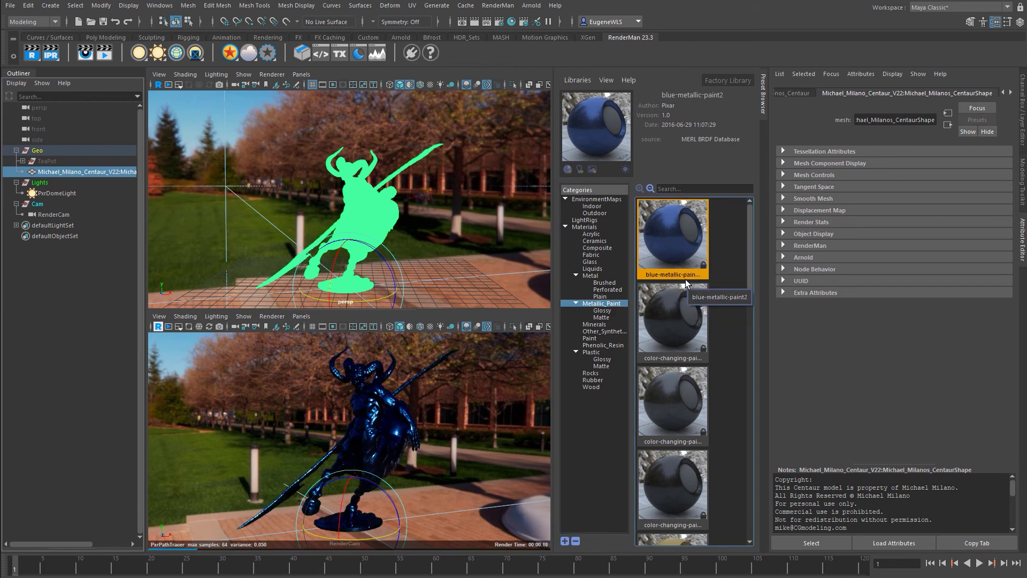
Rotate the dome light's HDRI to a park view, then reselect the centaur.
click(53, 193)
mouse_move(371, 300)
mouse_down()
mouse_move(397, 303)
mouse_move(348, 293)
mouse_up()
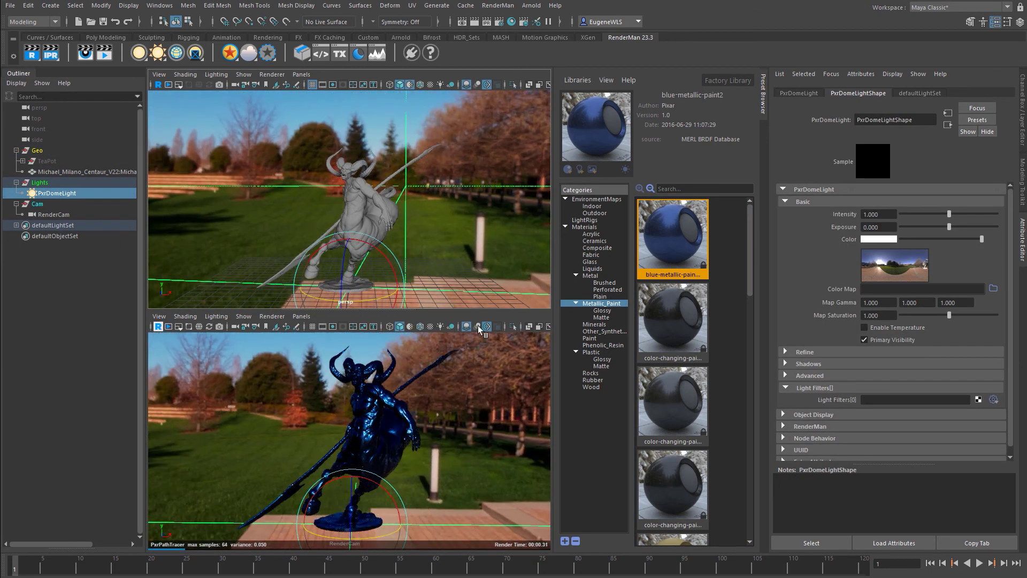
click(348, 289)
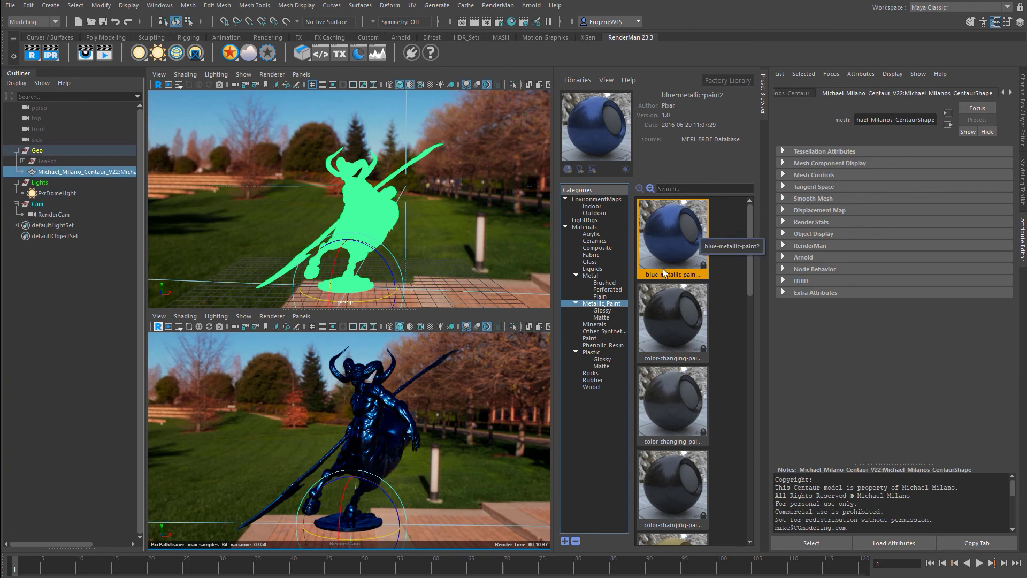
Browse Phenolic_Resin and Paint materials, then assign Carbon Fiber A from Composite to the centaur.
click(603, 345)
click(599, 338)
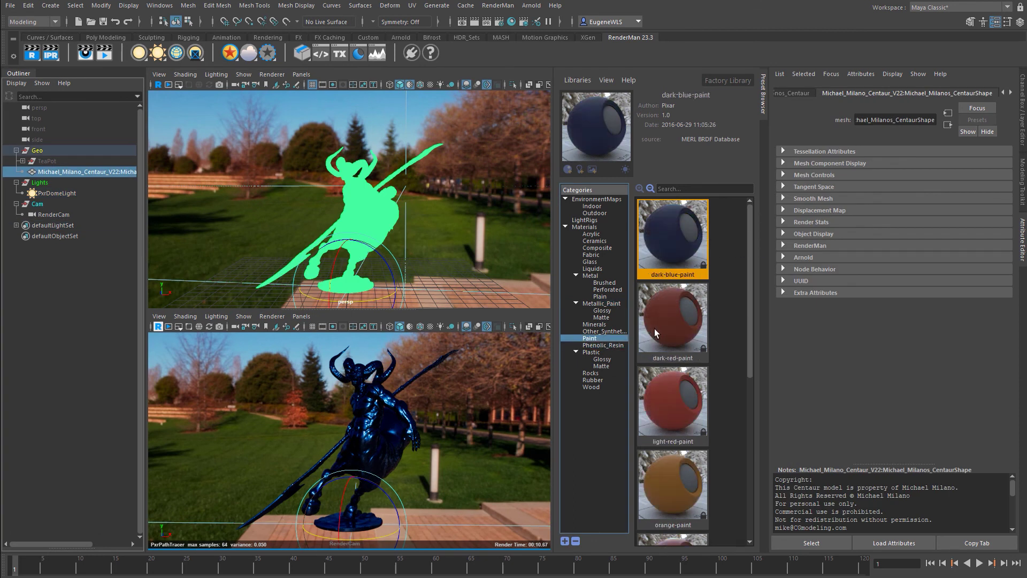
click(667, 240)
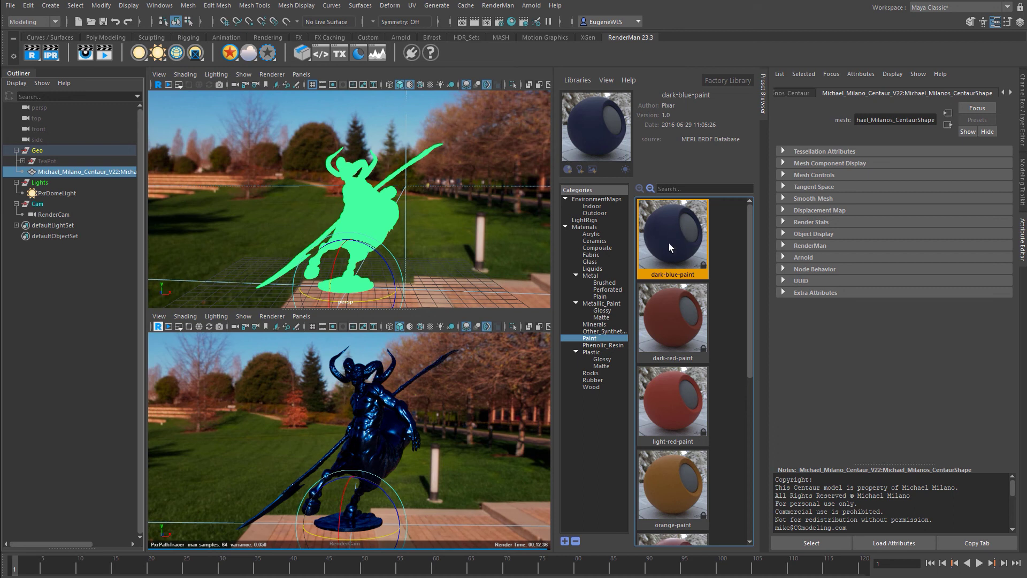
scroll(668, 252, down, 10)
click(675, 345)
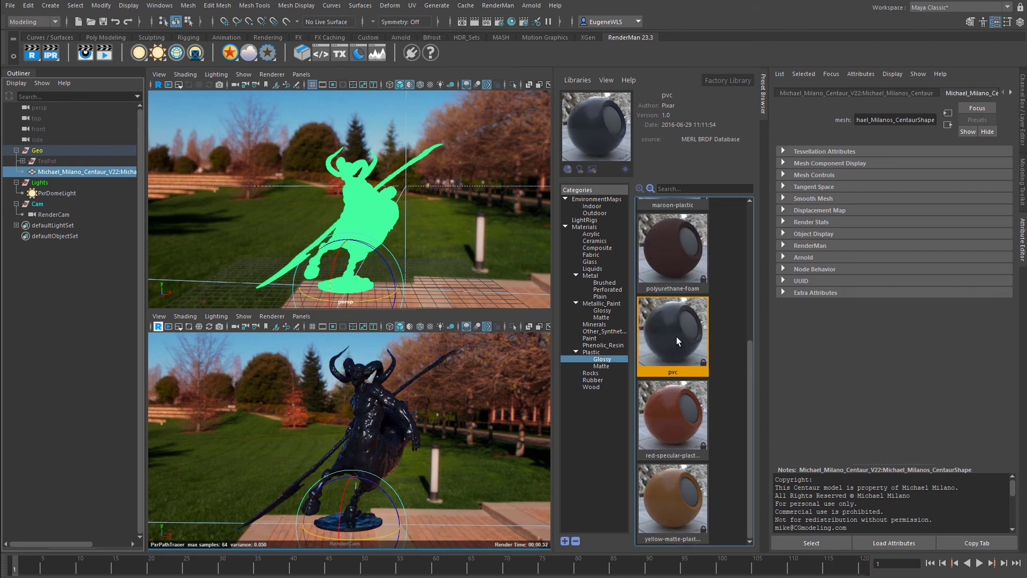
click(600, 248)
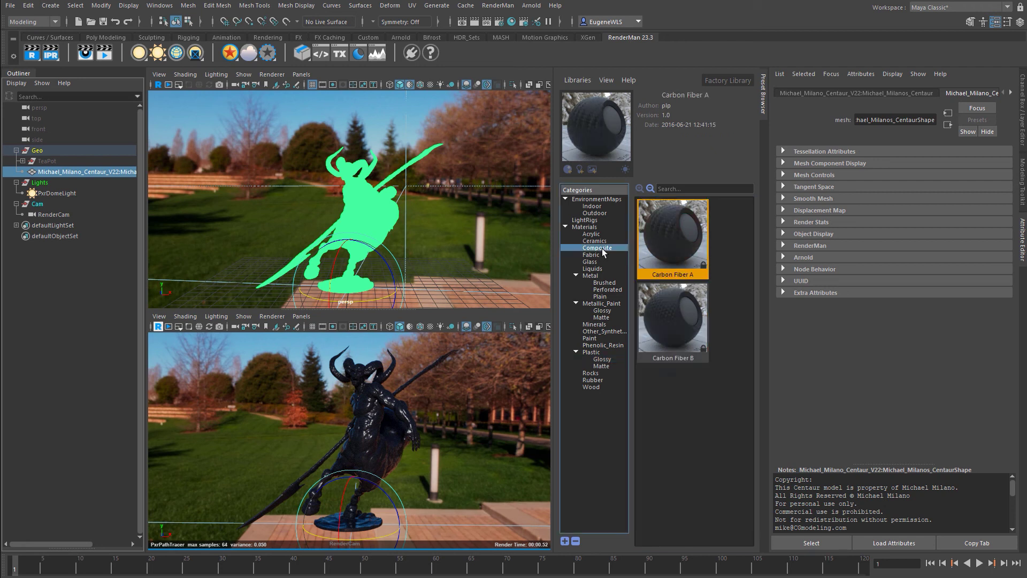
right_click(668, 241)
click(683, 247)
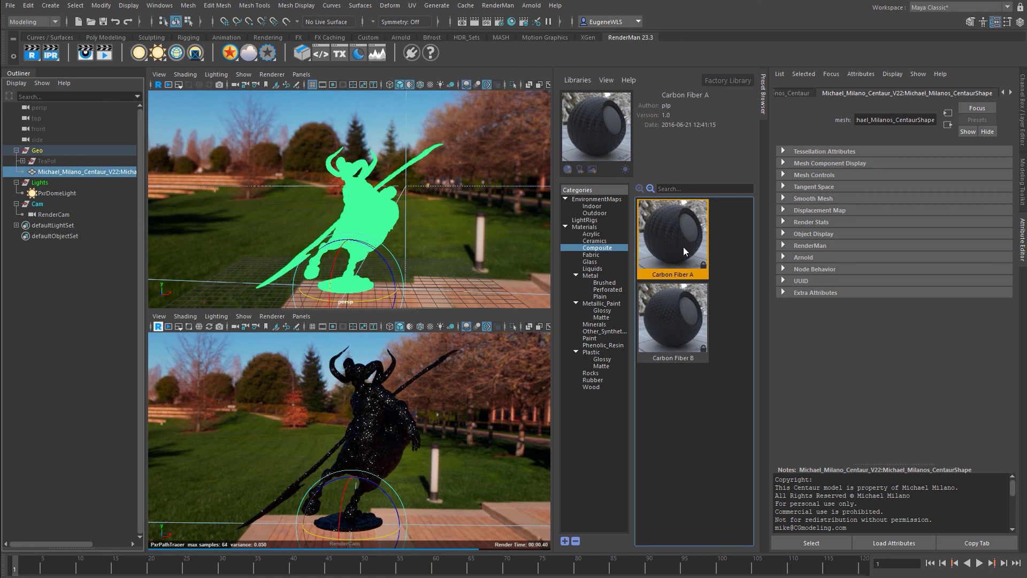
Assign the Whisky material from Liquids to the centaur.
click(602, 359)
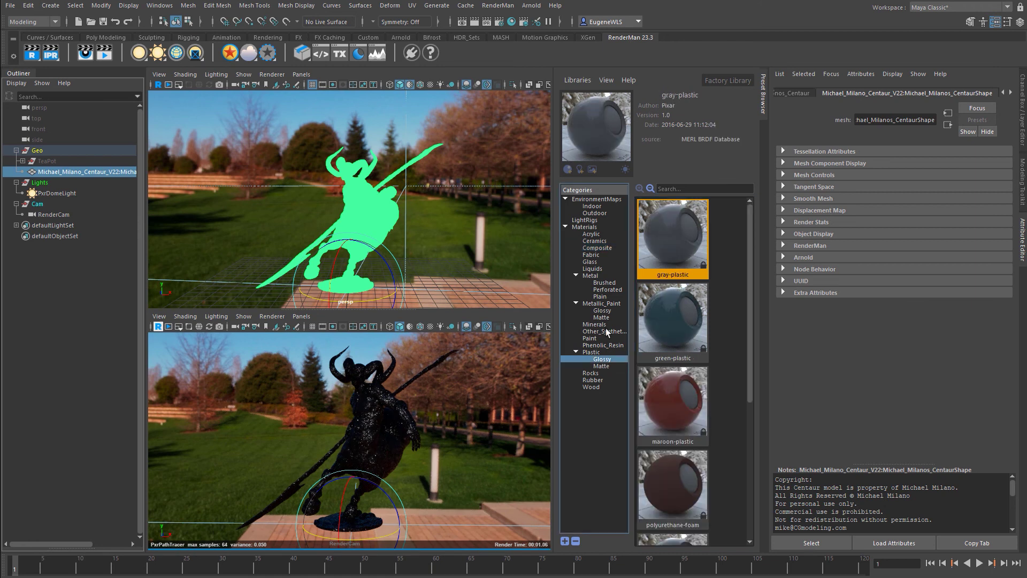
click(602, 268)
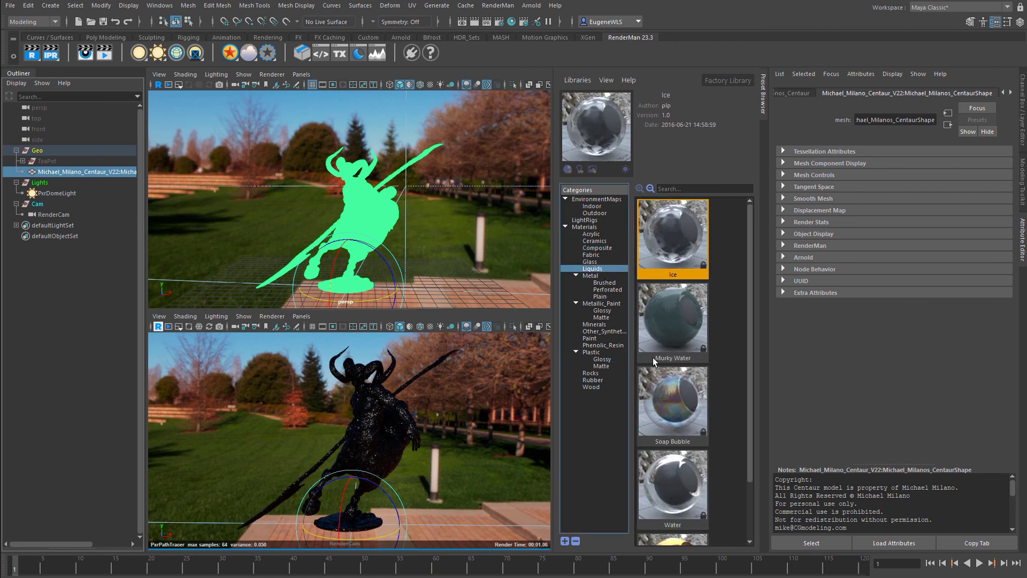
scroll(679, 422, down, 2)
right_click(681, 499)
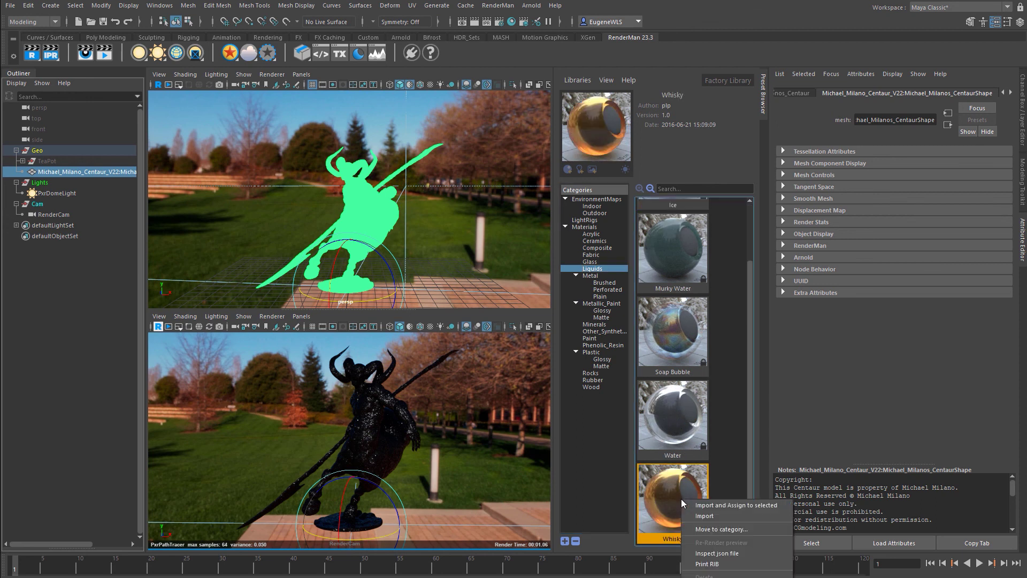
click(692, 503)
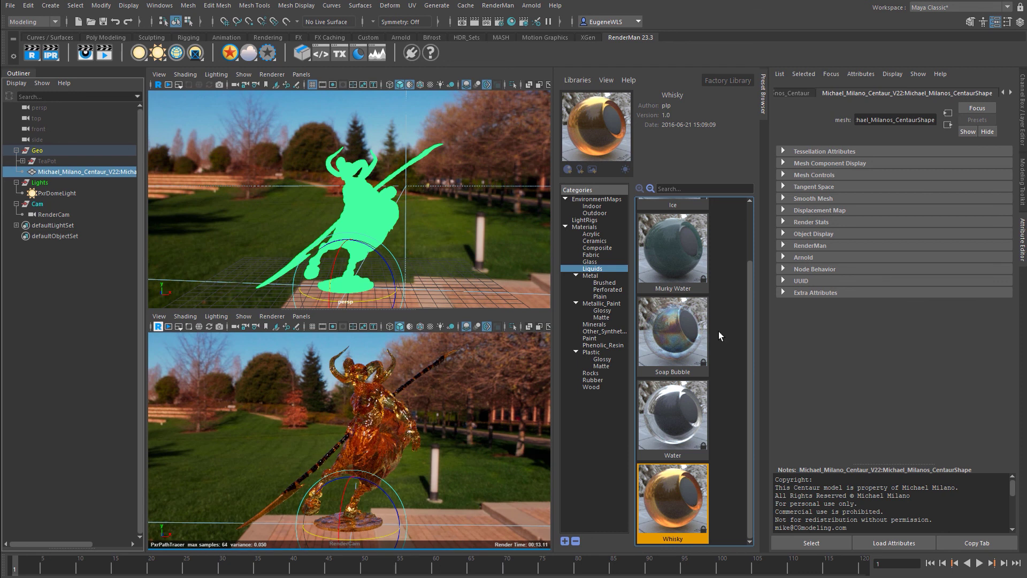
scroll(718, 332, up, 2)
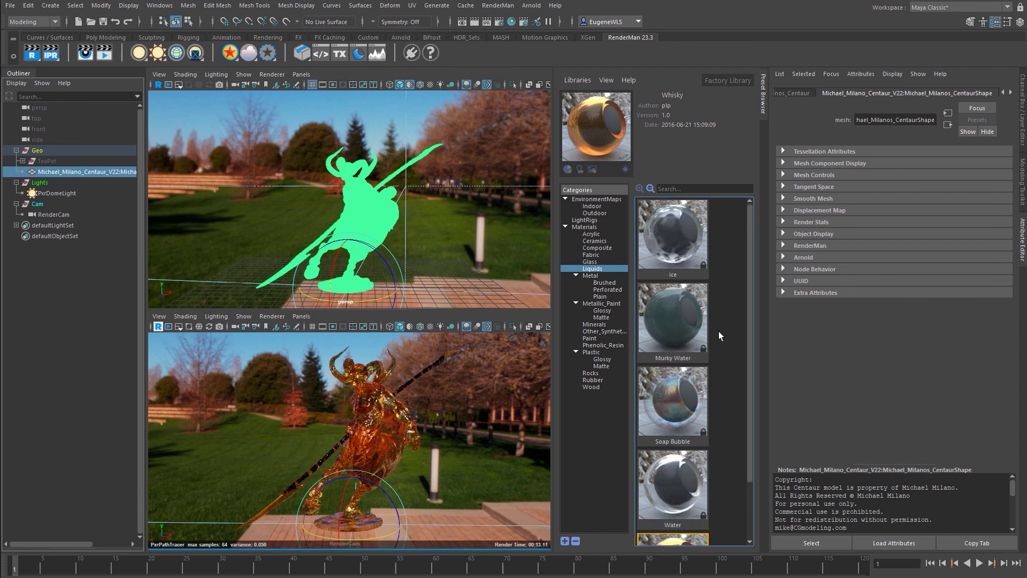
scroll(718, 332, down, 2)
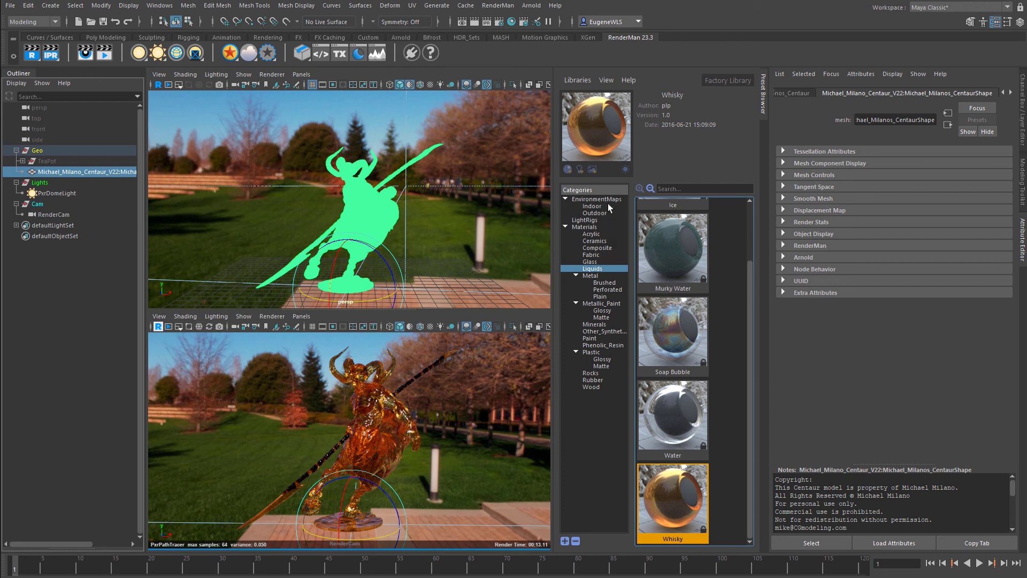